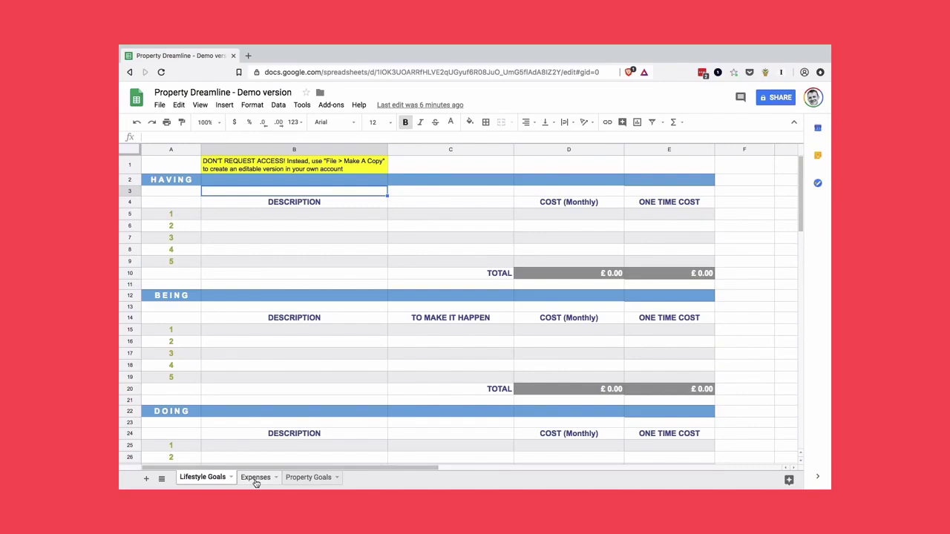
# On the Expenses sheet, enter monthly amounts of 700 for Rent/Mortgage and 50 for Telephone
pyautogui.click(256, 478)
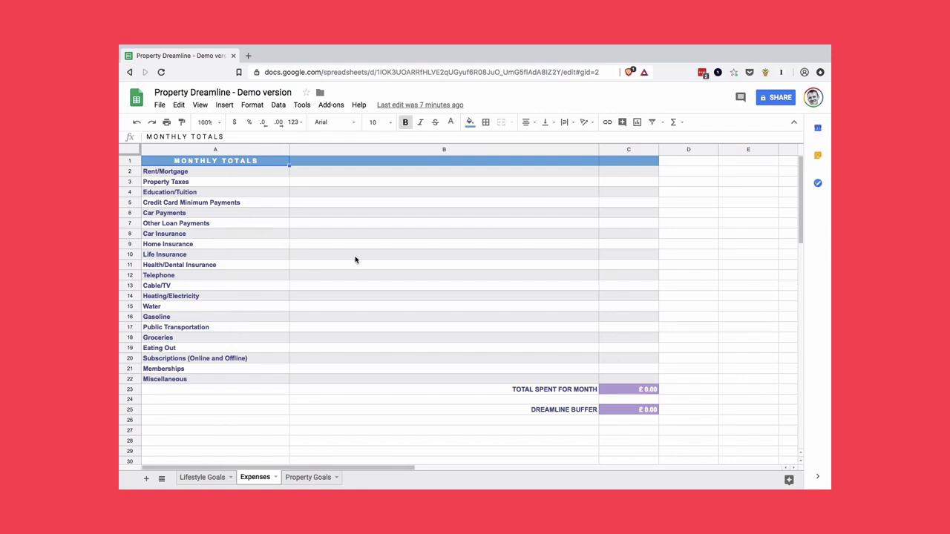
pyautogui.click(620, 252)
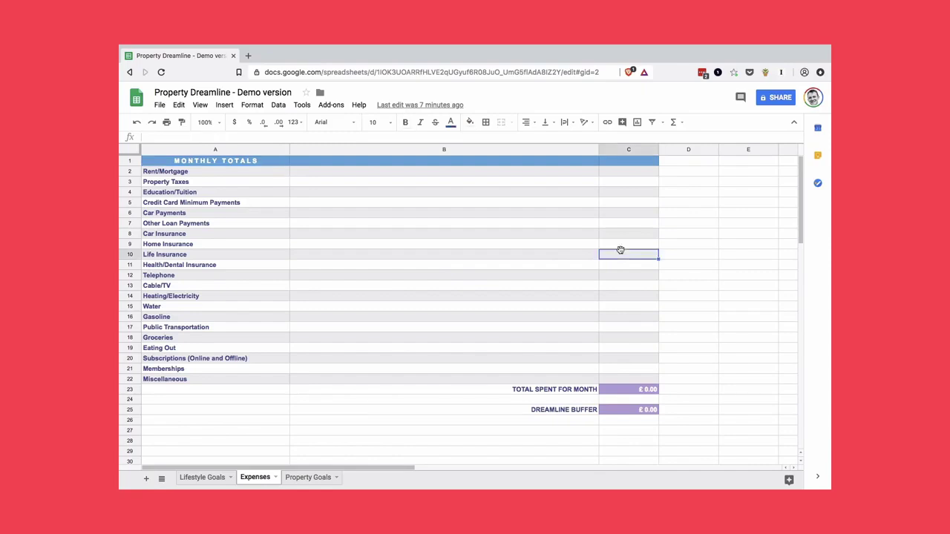
pyautogui.click(624, 173)
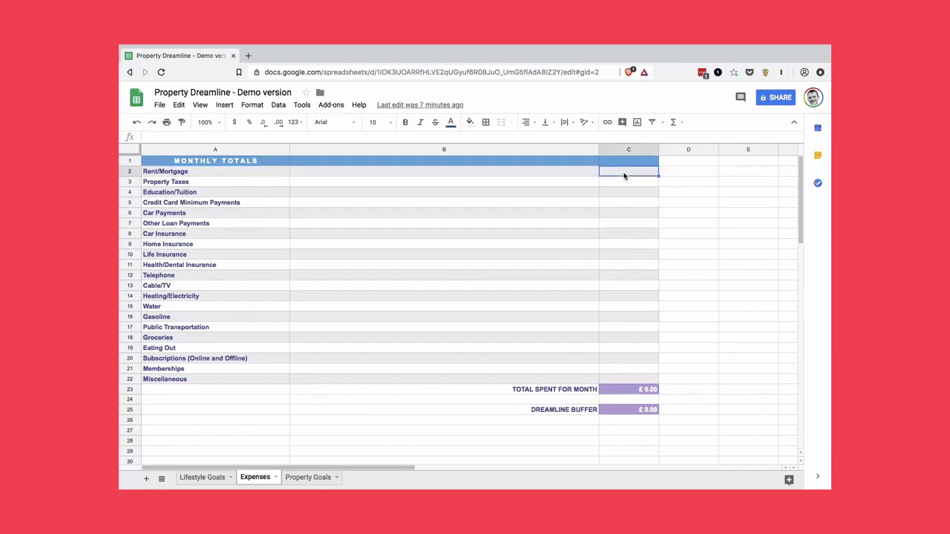
pyautogui.write('700')
pyautogui.click(633, 255)
pyautogui.press('Down')
pyautogui.press('Down')
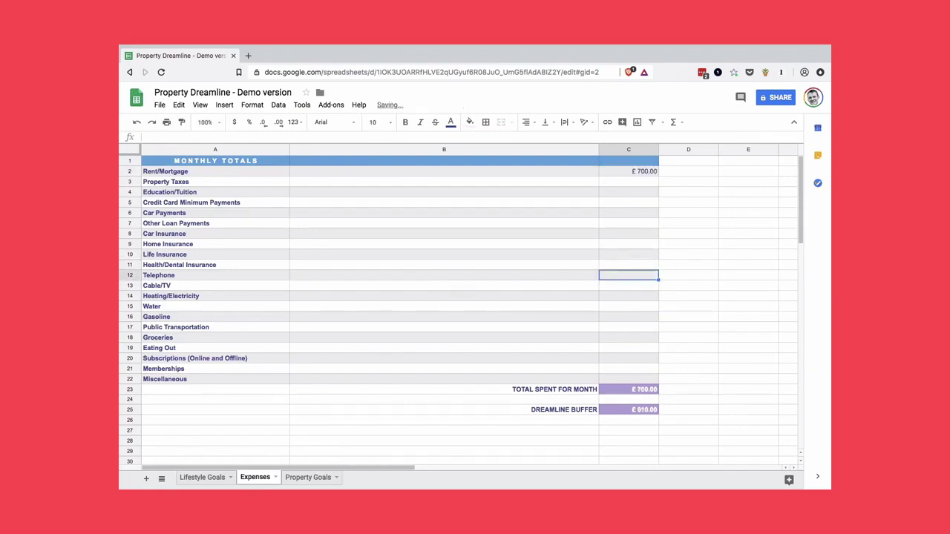
pyautogui.write('50')
# Enter monthly expenses of 100 for Public Transportation, 200 for Groceries and 100 for Eating Out
pyautogui.click(628, 295)
pyautogui.press('Down')
pyautogui.press('Down')
pyautogui.press('Down')
pyautogui.write('100')
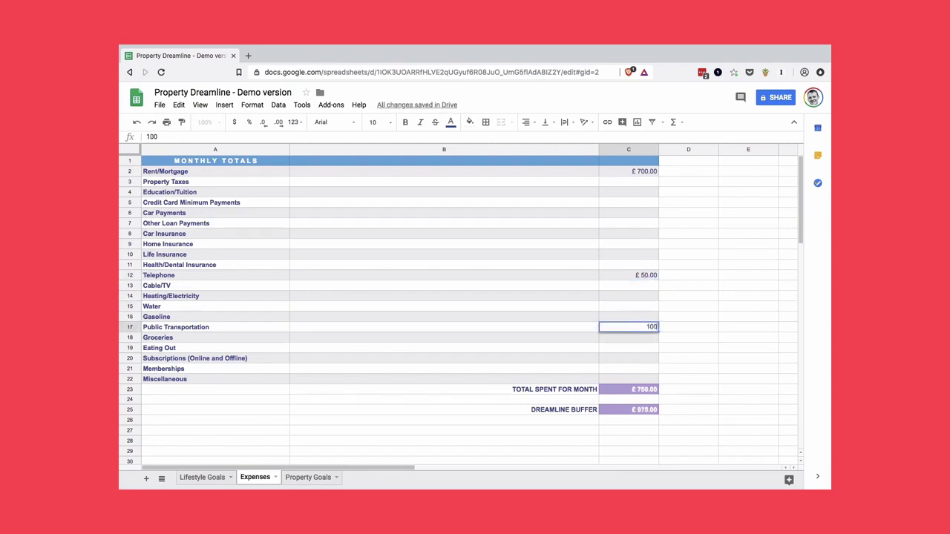
pyautogui.press('Return')
pyautogui.write('200')
pyautogui.press('Return')
pyautogui.write('100')
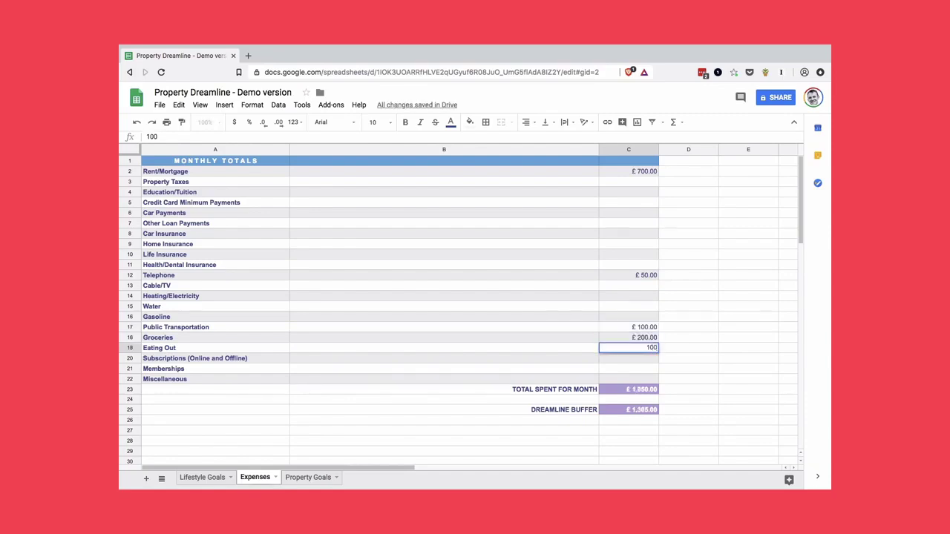
pyautogui.press('Return')
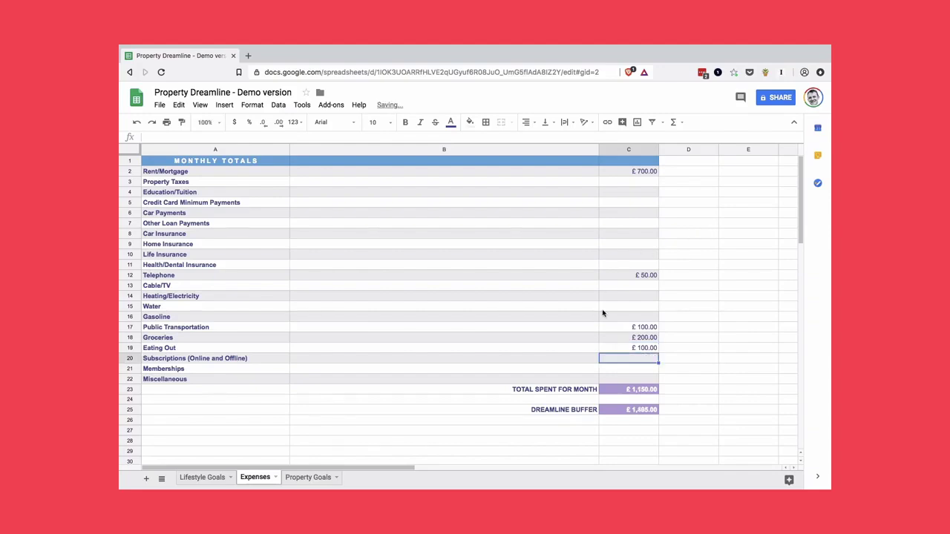
# Inspect the formulas behind the total spent for the month and the dreamline buffer
pyautogui.click(620, 391)
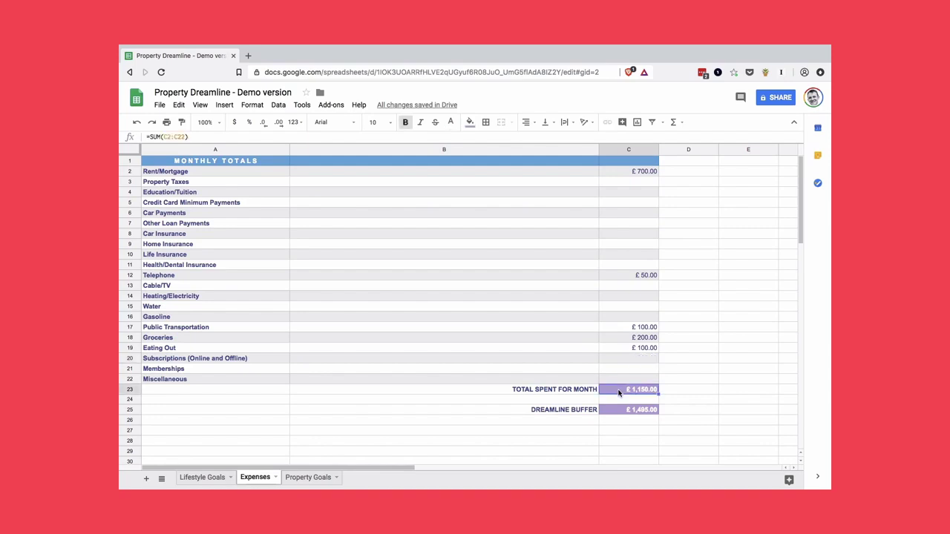
pyautogui.click(614, 411)
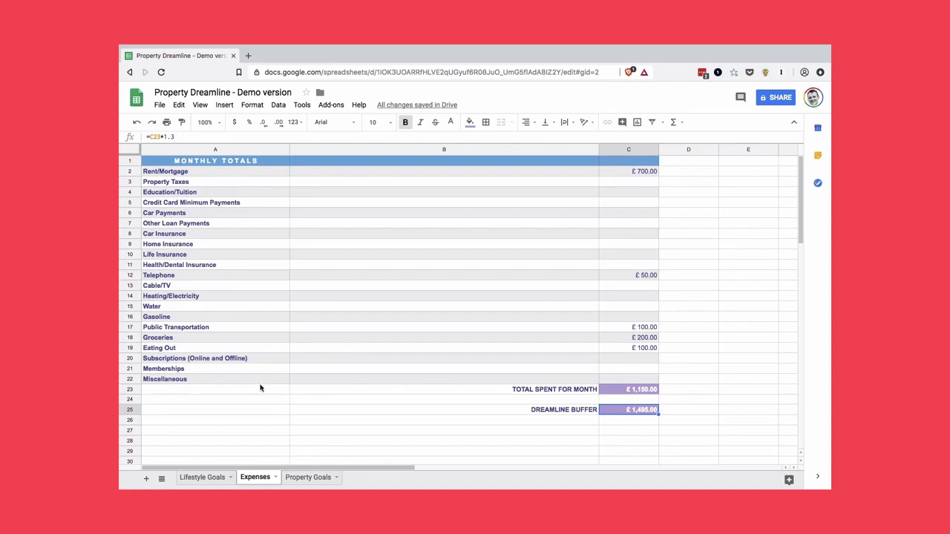
# On the Lifestyle Goals sheet, enter "A full ISA every year" as the first HAVING description
pyautogui.click(205, 477)
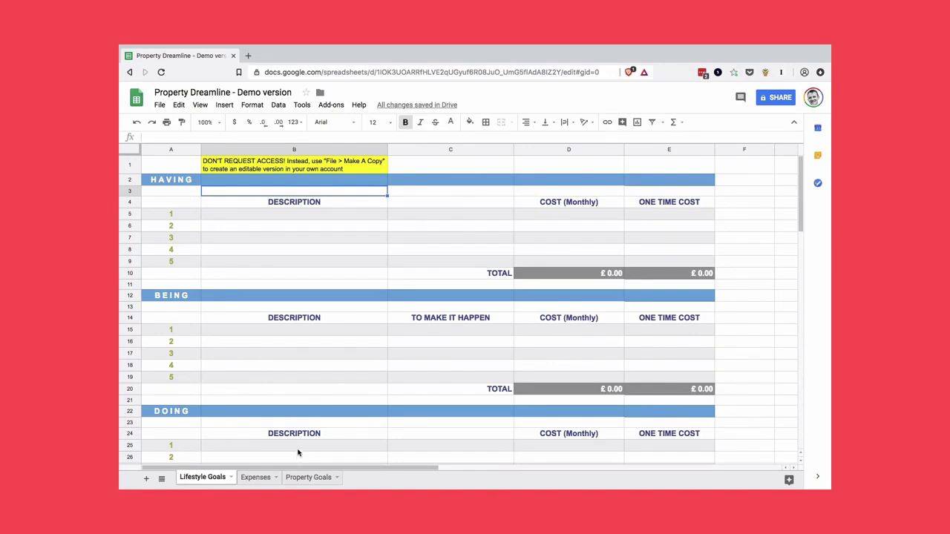
pyautogui.click(280, 215)
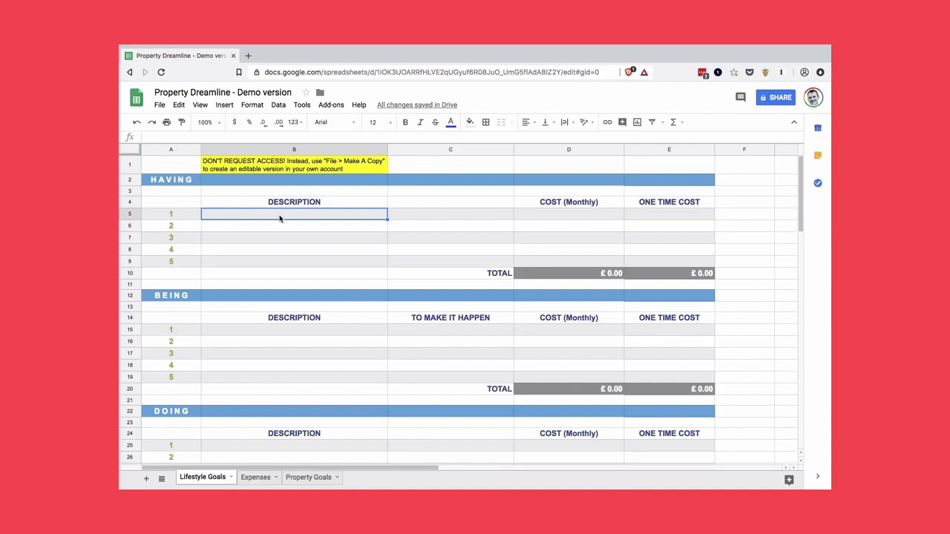
pyautogui.write('A')
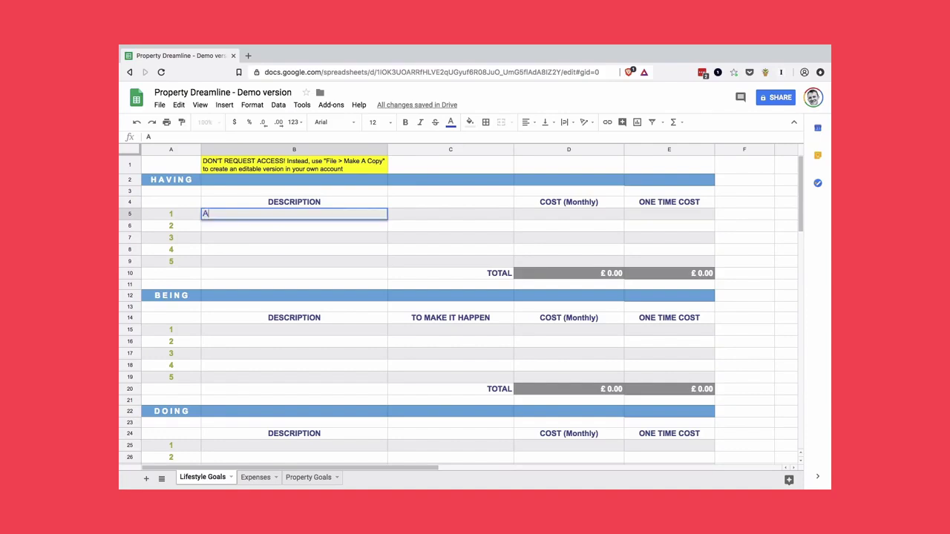
pyautogui.write(' full ISA every year')
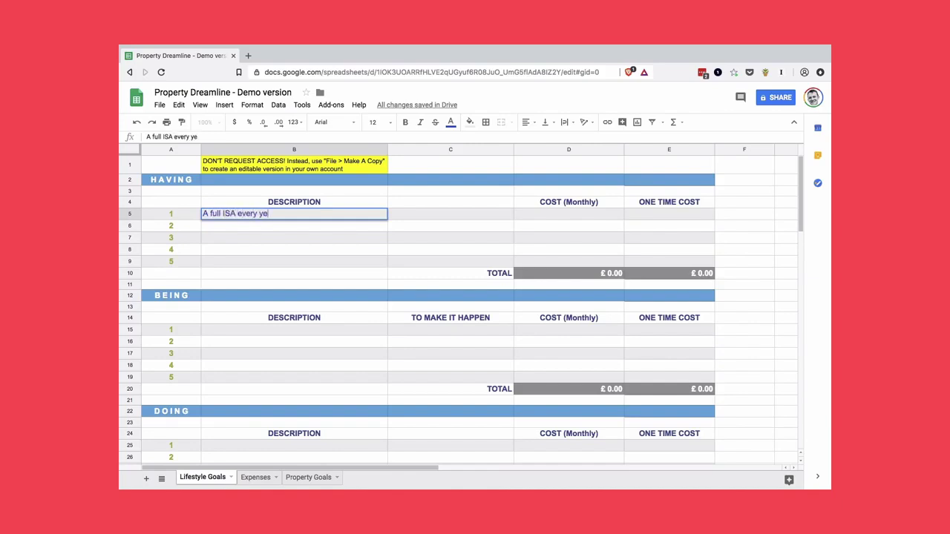
pyautogui.press('Tab')
pyautogui.press('Tab')
# Set the monthly cost of the first HAVING goal to 1666
pyautogui.click(294, 214)
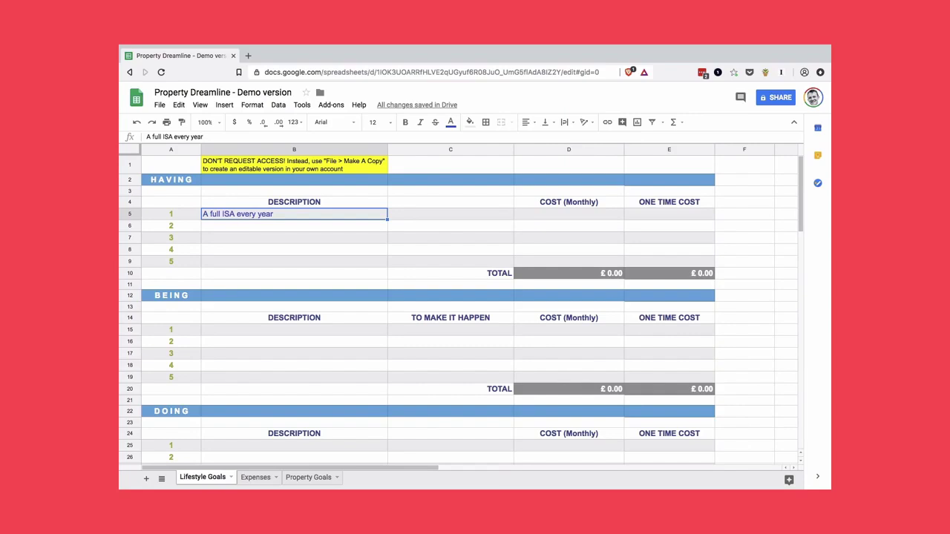
pyautogui.press('Tab')
pyautogui.press('Tab')
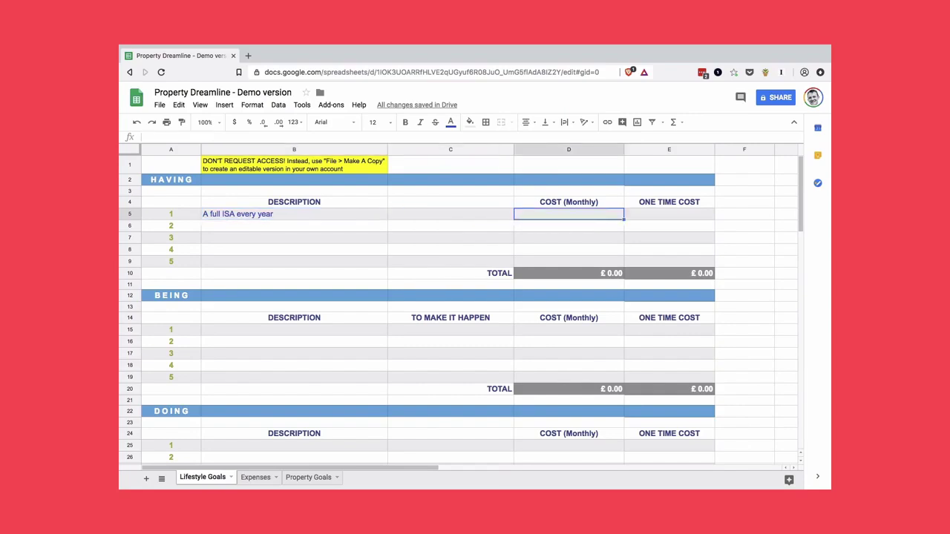
pyautogui.press('Tab')
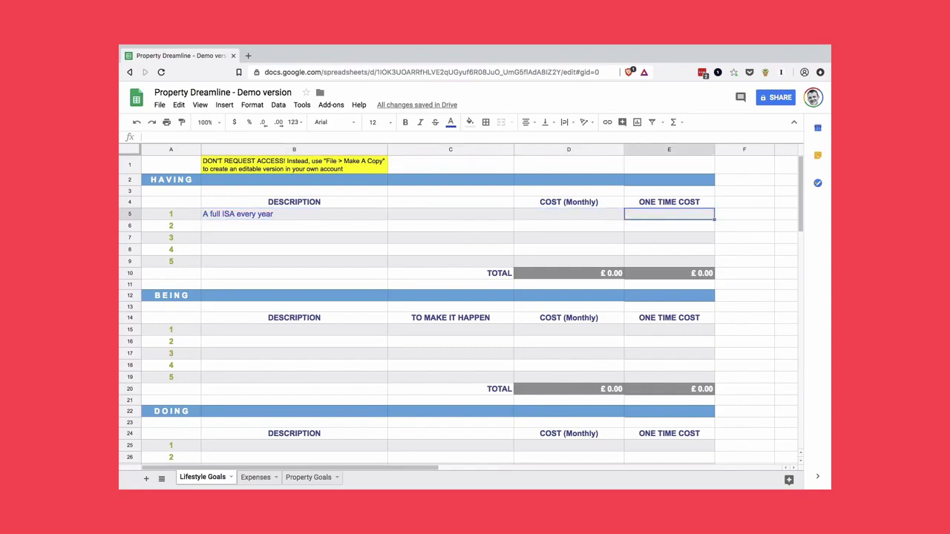
pyautogui.click(569, 213)
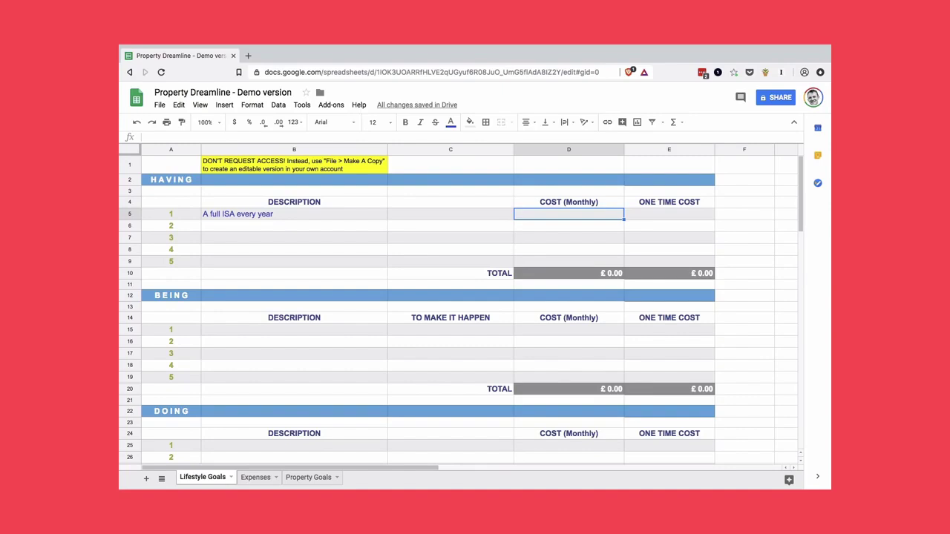
pyautogui.write('1666')
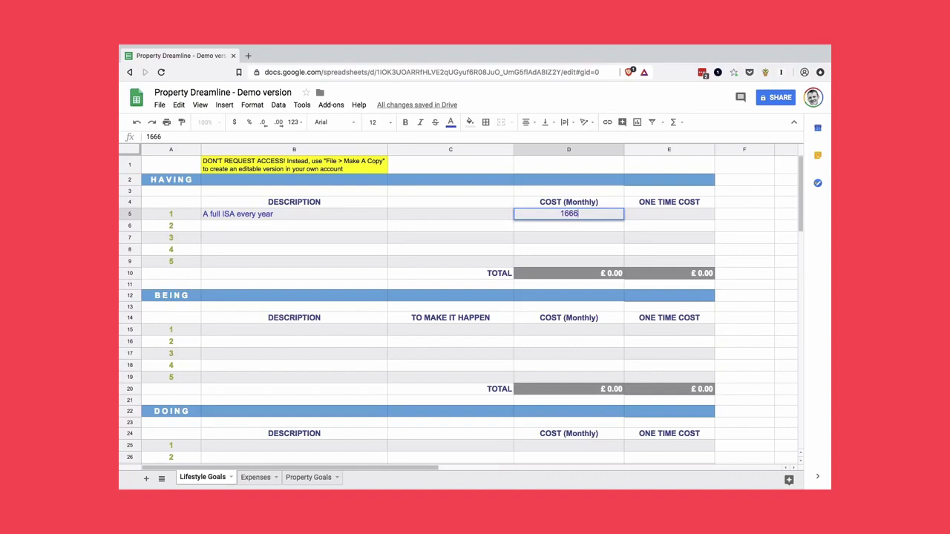
pyautogui.press('Return')
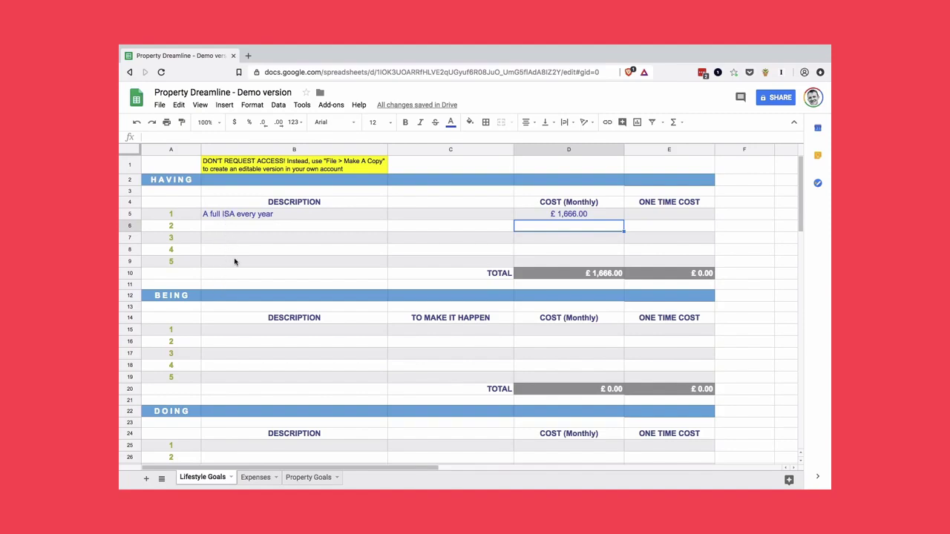
# Enter "Fluent in French" as the first description in the BEING section
pyautogui.click(252, 331)
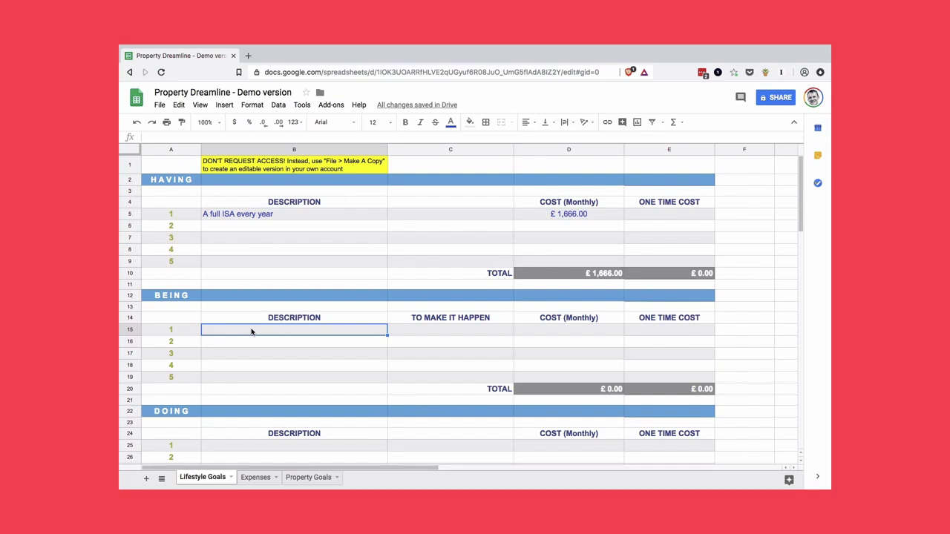
pyautogui.write('F')
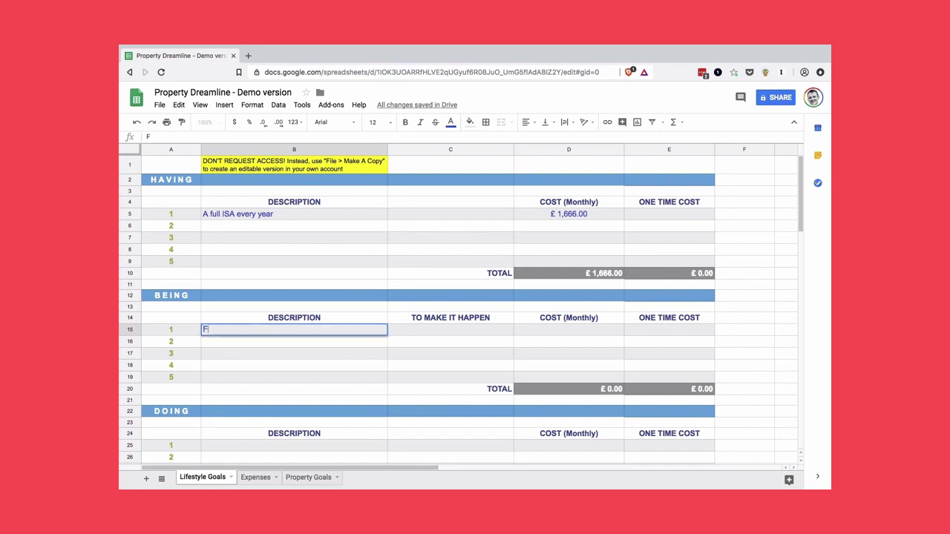
pyautogui.write('luent in French')
pyautogui.press('Tab')
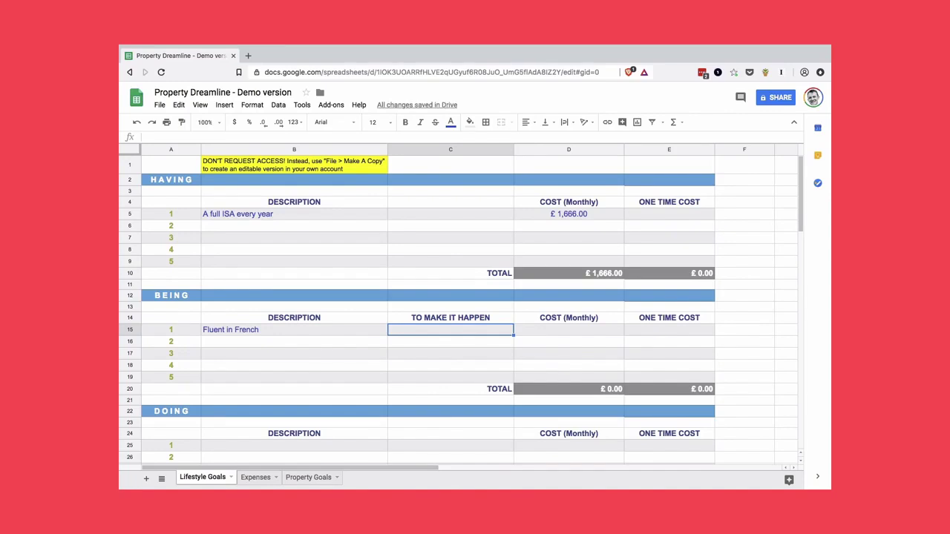
# For the French goal, enter "Weekly lessons" as the way to make it happen and 200 as the monthly cost
pyautogui.click(450, 317)
pyautogui.click(450, 330)
pyautogui.click(669, 330)
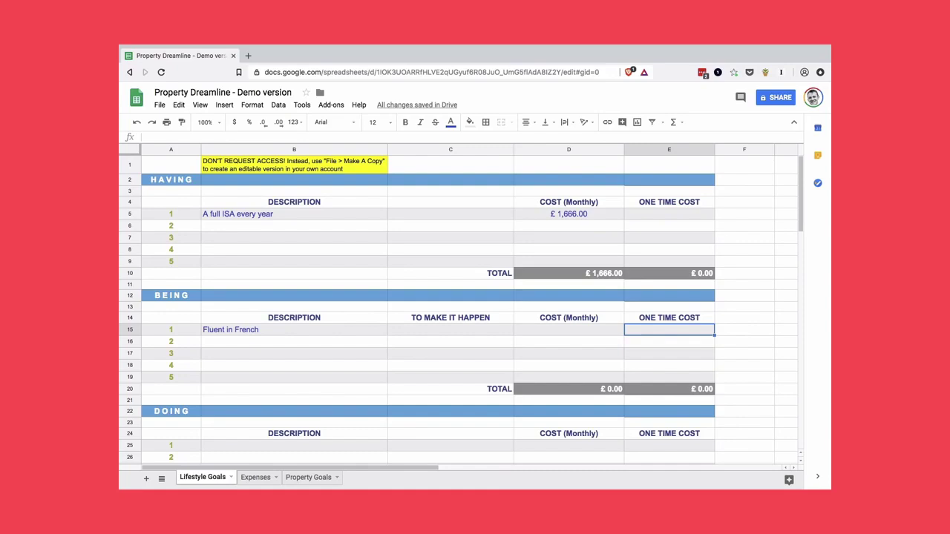
pyautogui.click(569, 329)
pyautogui.click(450, 330)
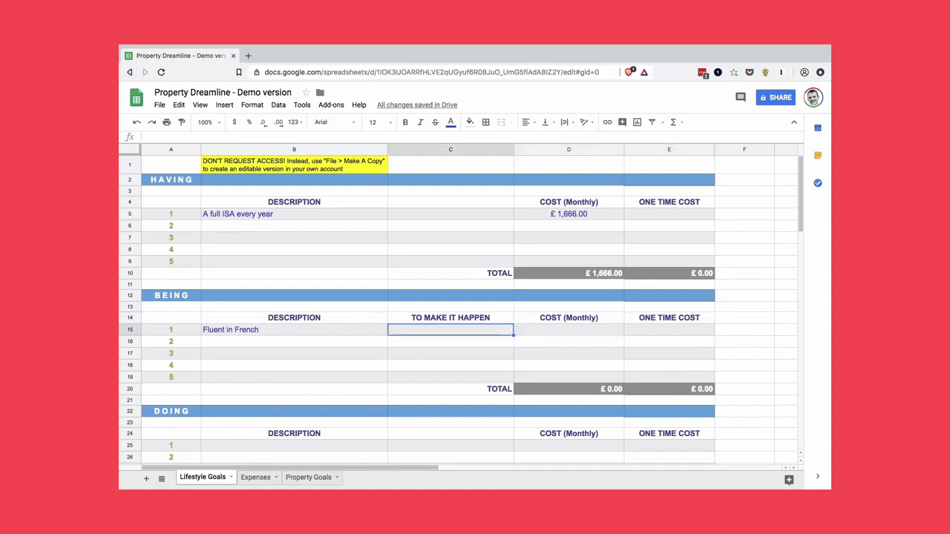
pyautogui.write('Weekly lessons')
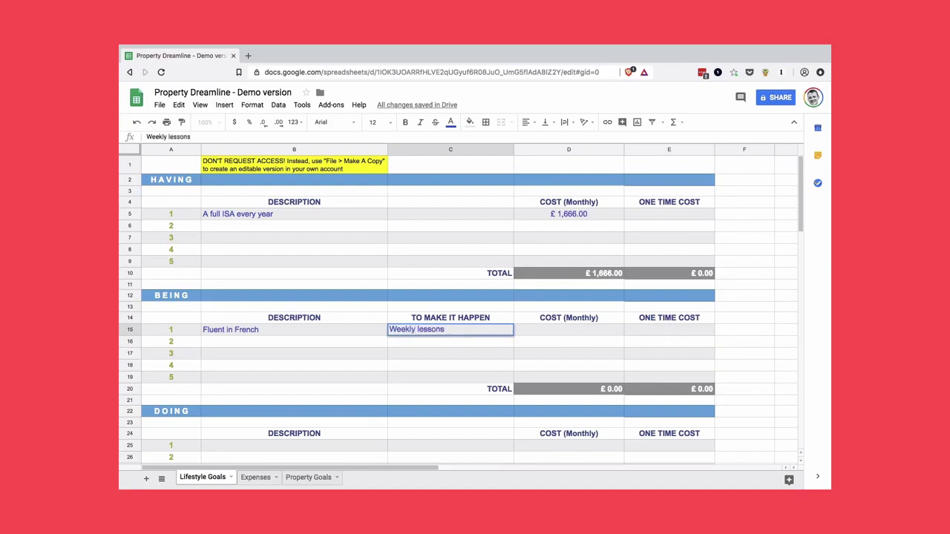
pyautogui.press('Tab')
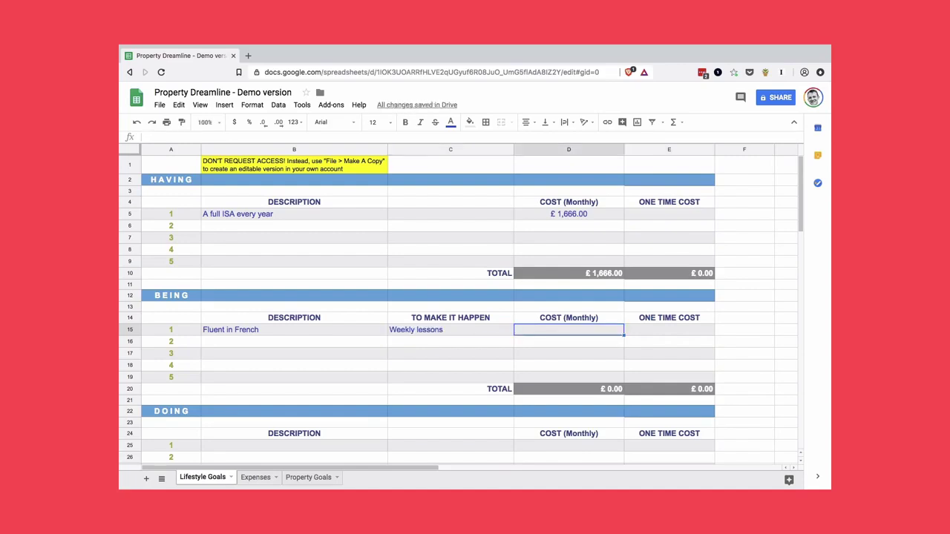
pyautogui.write('200')
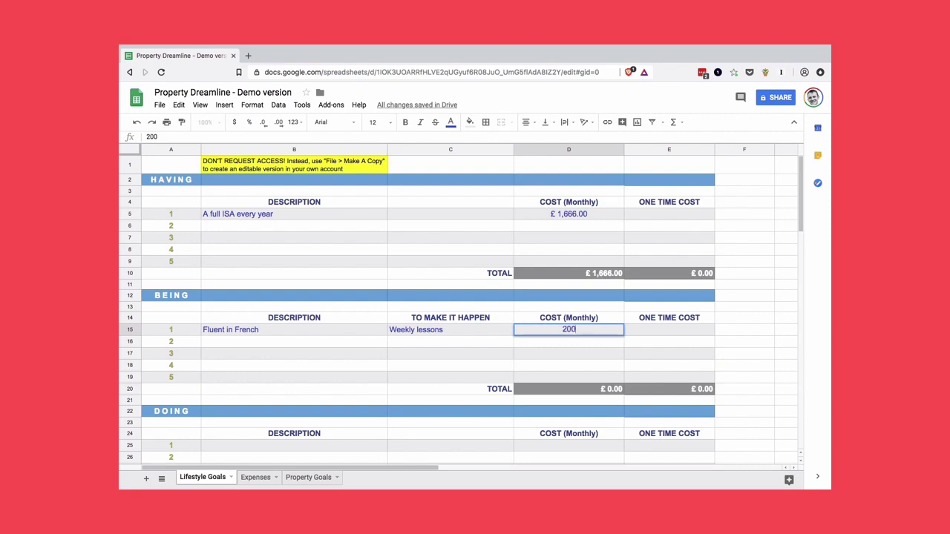
pyautogui.press('Return')
# Add "Surfing every day" as the first DOING goal with a one-time cost of 5000
pyautogui.scroll(-1, 248, 366)
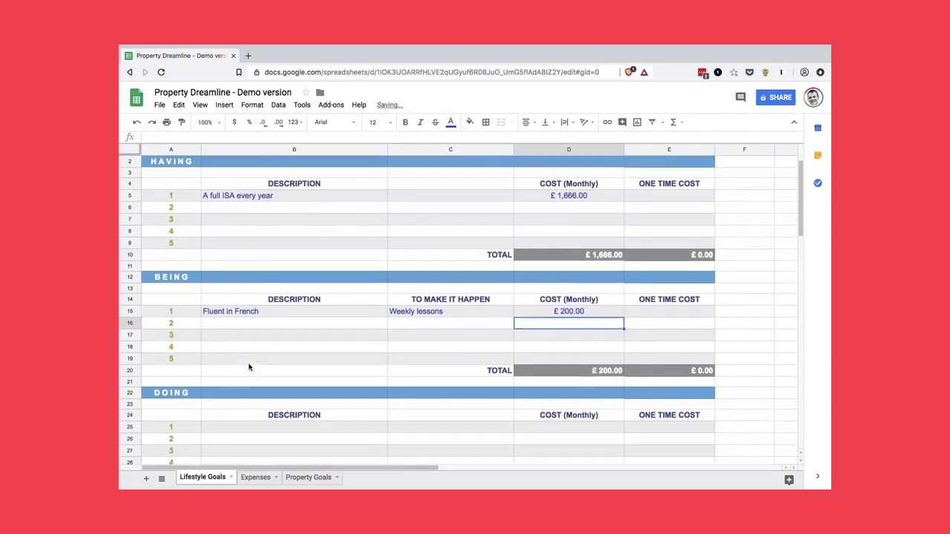
pyautogui.scroll(-2, 248, 367)
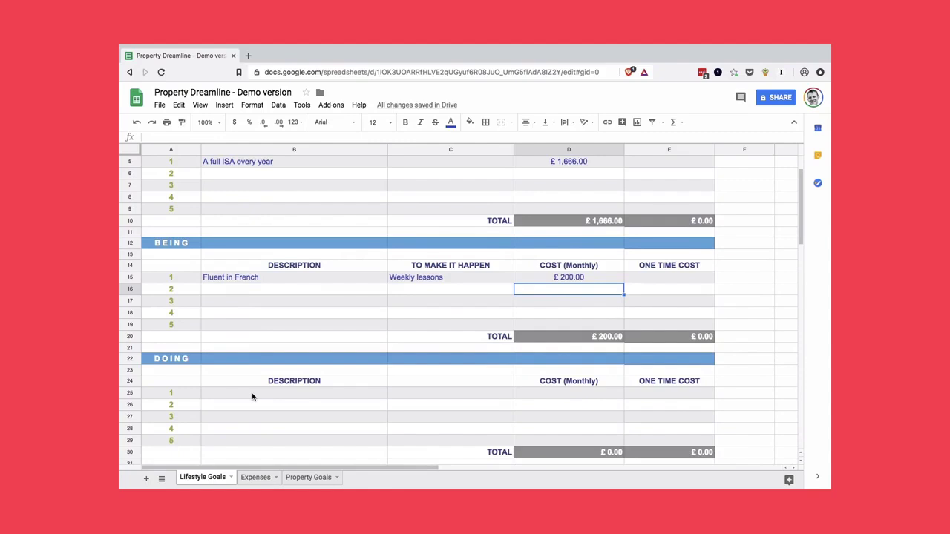
pyautogui.click(252, 395)
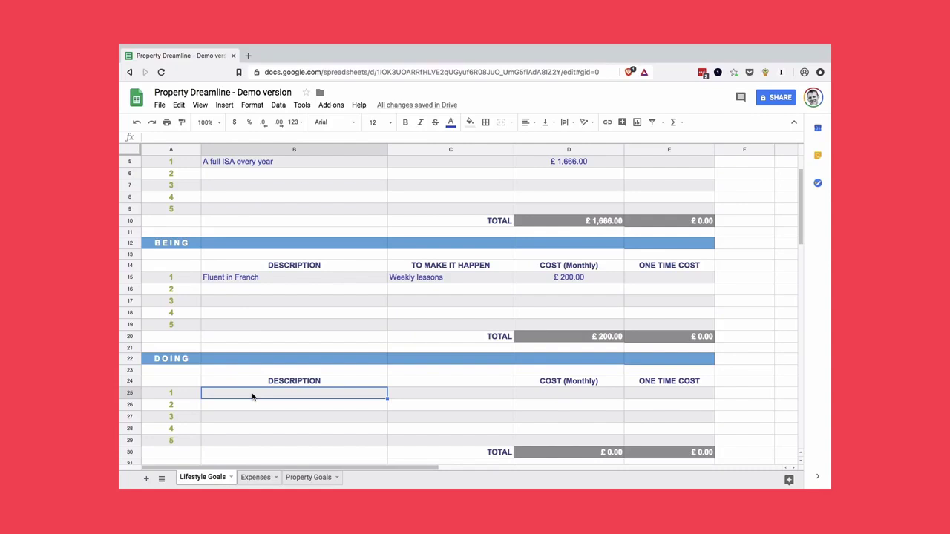
pyautogui.write('Sur')
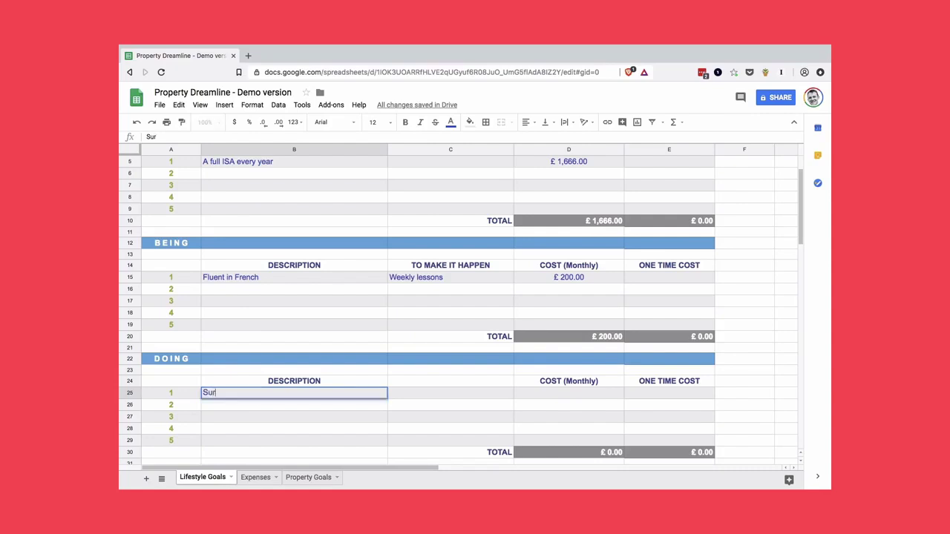
pyautogui.write('fing every day')
pyautogui.press('Tab')
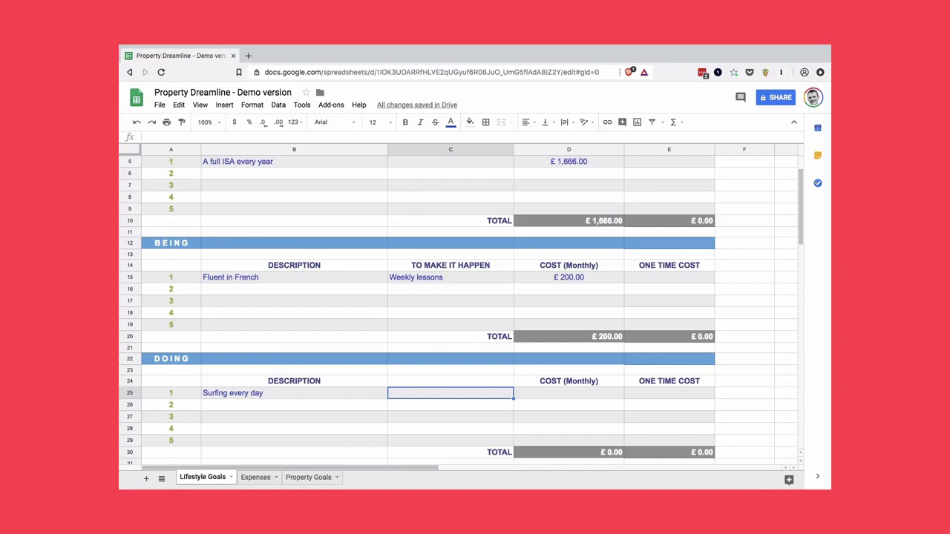
pyautogui.press('Tab')
pyautogui.press('Tab')
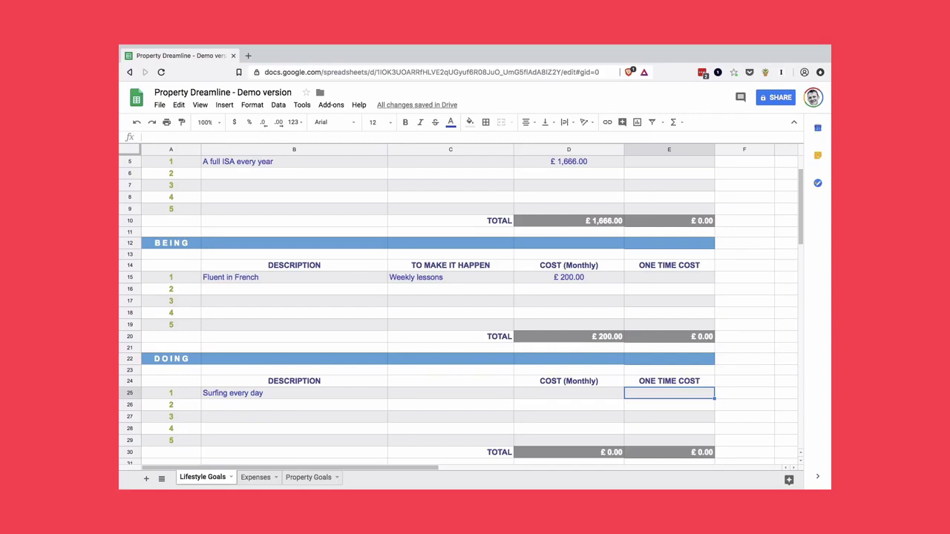
pyautogui.write('5000')
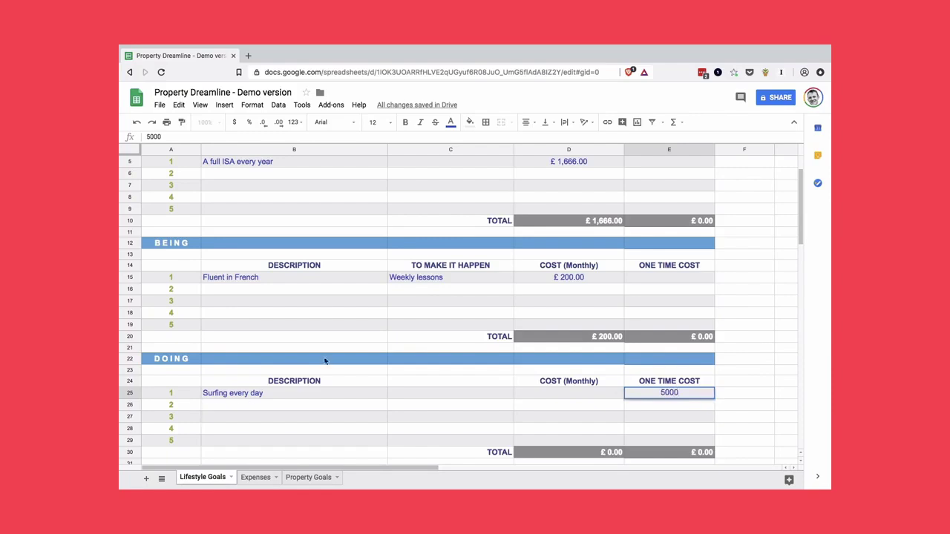
pyautogui.scroll(-1, 337, 354)
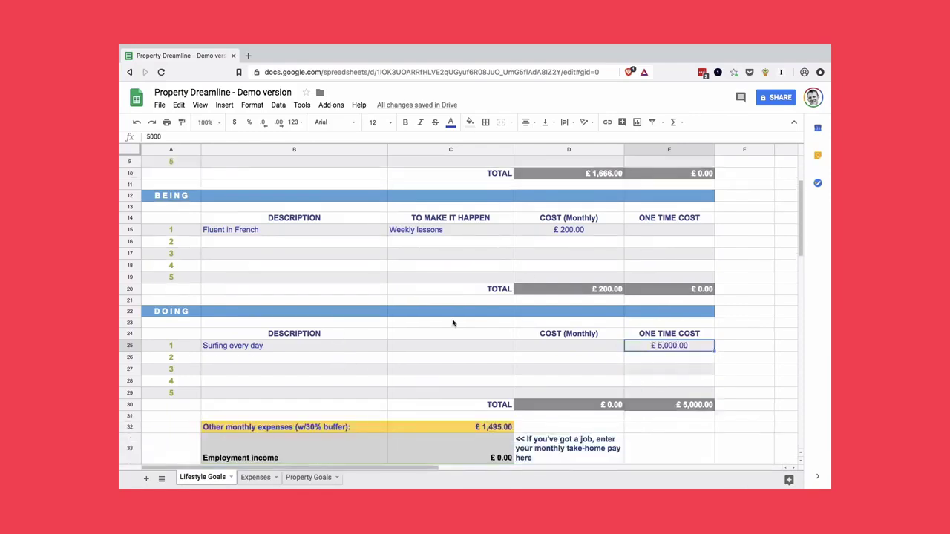
# Examine the other monthly expenses and the target monthly property income with and without a job below the DOING section
pyautogui.scroll(-2, 453, 322)
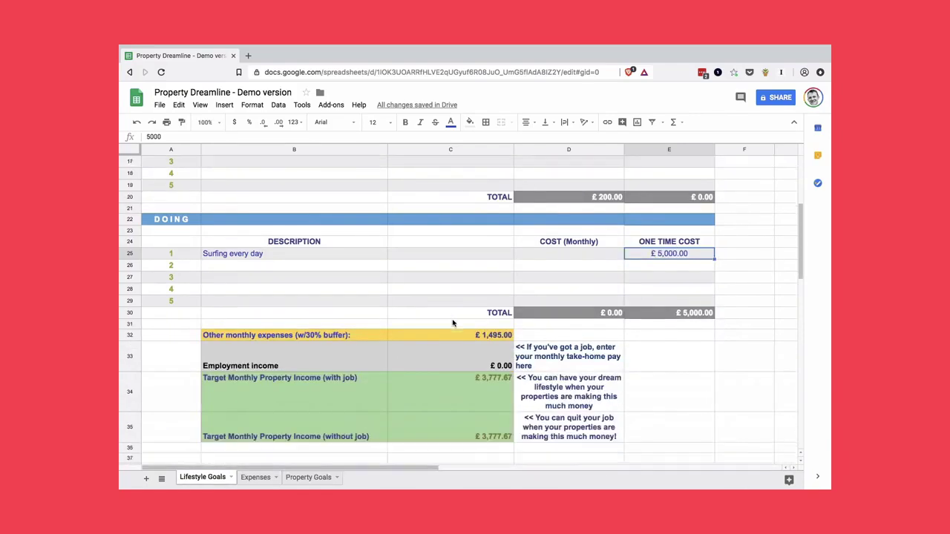
pyautogui.click(440, 387)
pyautogui.press('Down')
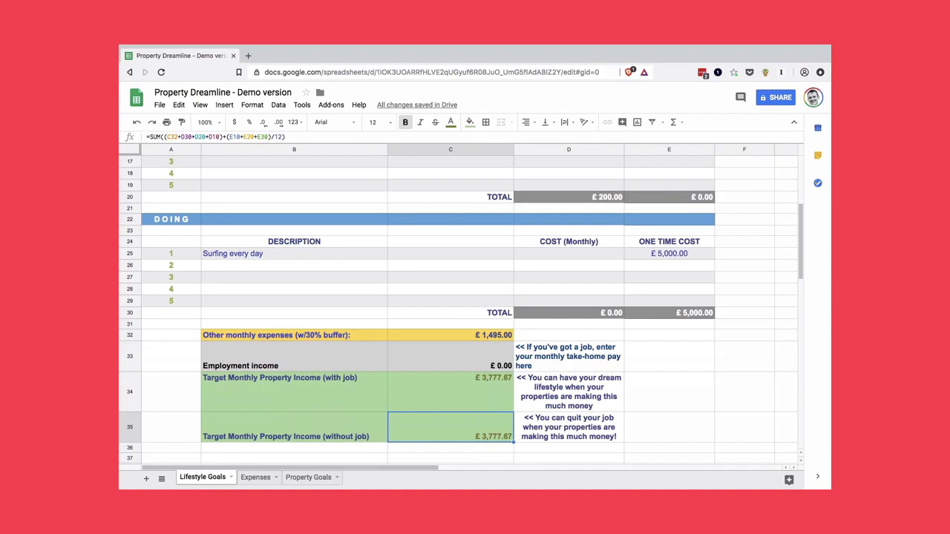
pyautogui.press('Up')
pyautogui.press('Up')
pyautogui.press('Up')
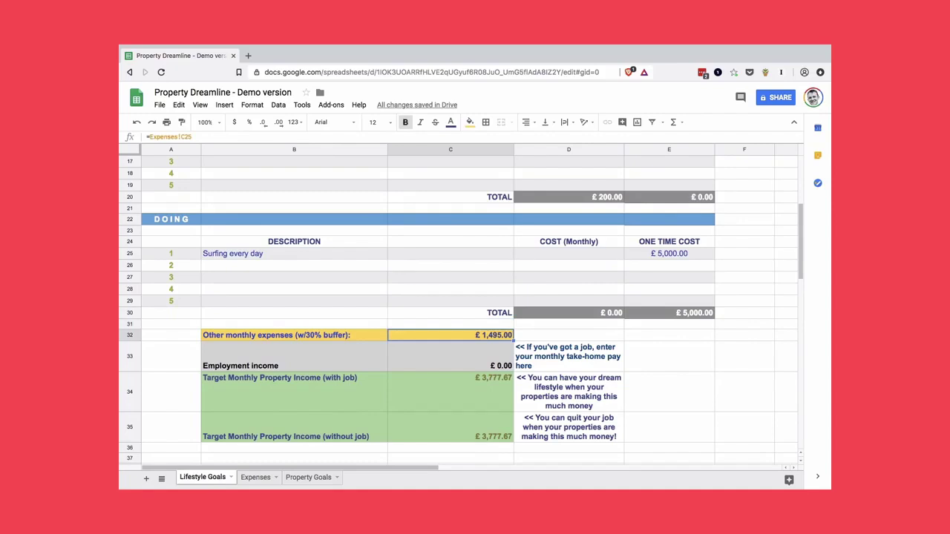
pyautogui.press('Down')
pyautogui.press('Down')
pyautogui.press('Down')
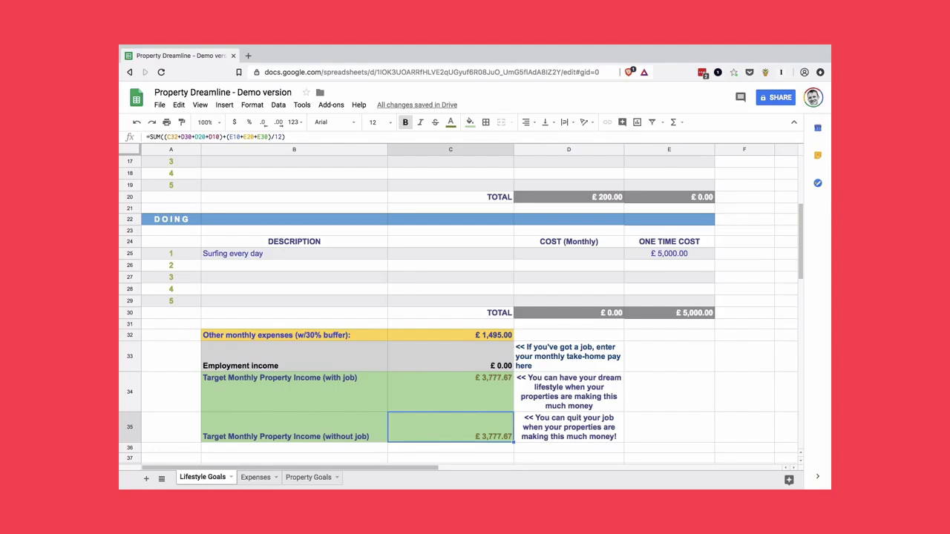
# Set the employment income to 1000 and check the target monthly property income with a job
pyautogui.click(449, 392)
pyautogui.click(450, 356)
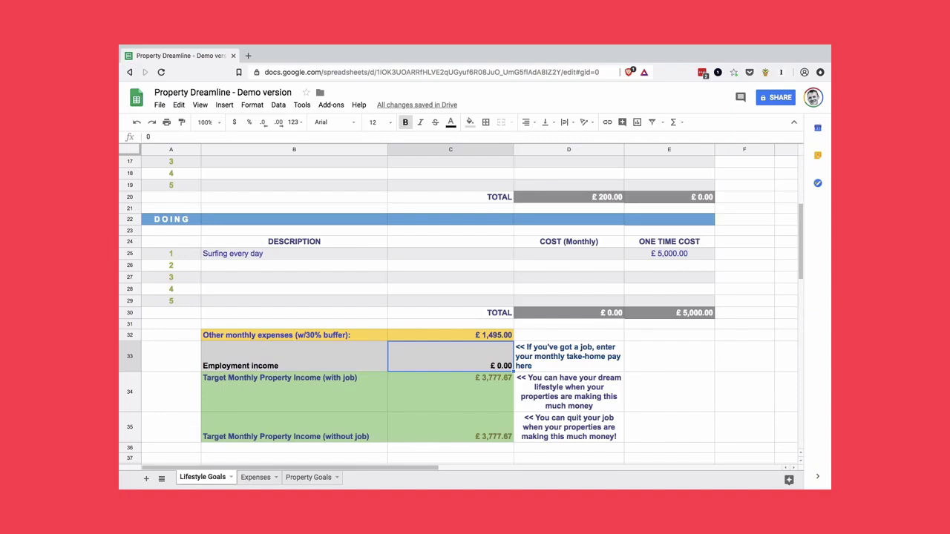
pyautogui.write('1')
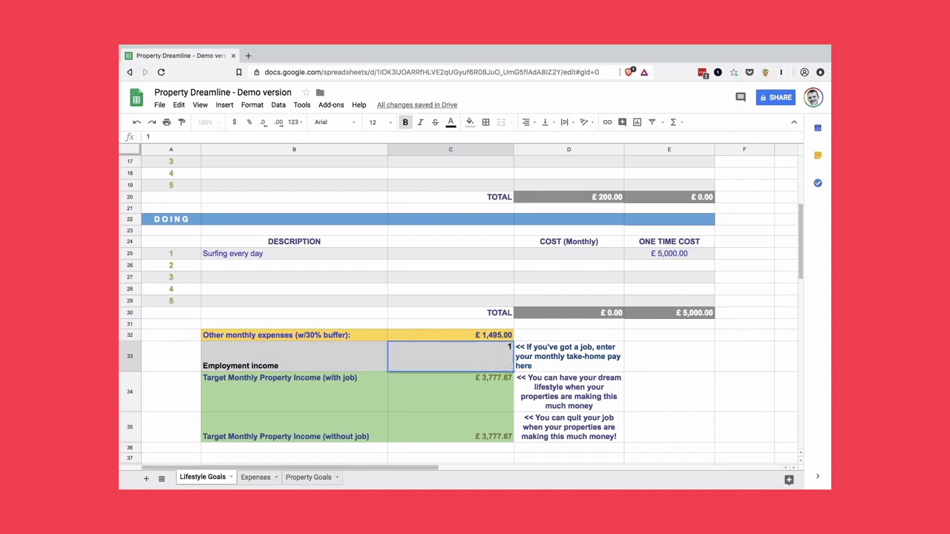
pyautogui.write('000')
pyautogui.press('Return')
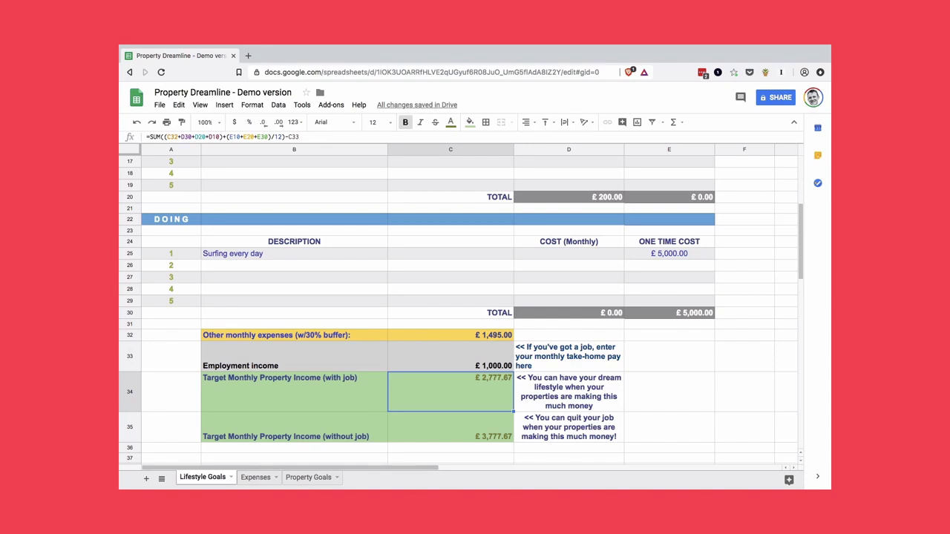
pyautogui.click(294, 391)
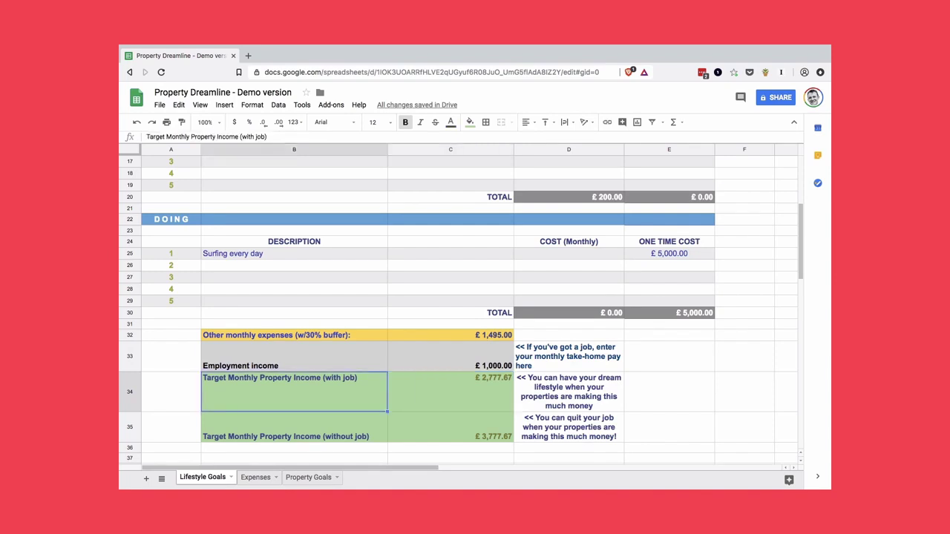
pyautogui.click(450, 391)
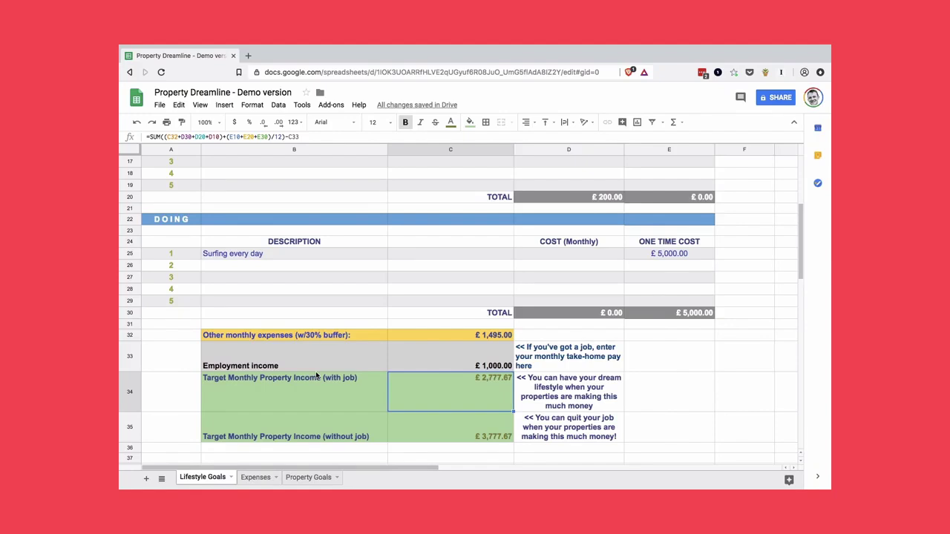
# In the Property Goals sheet, enter "2-bed flat in Manchester" as the first future property description
pyautogui.click(310, 478)
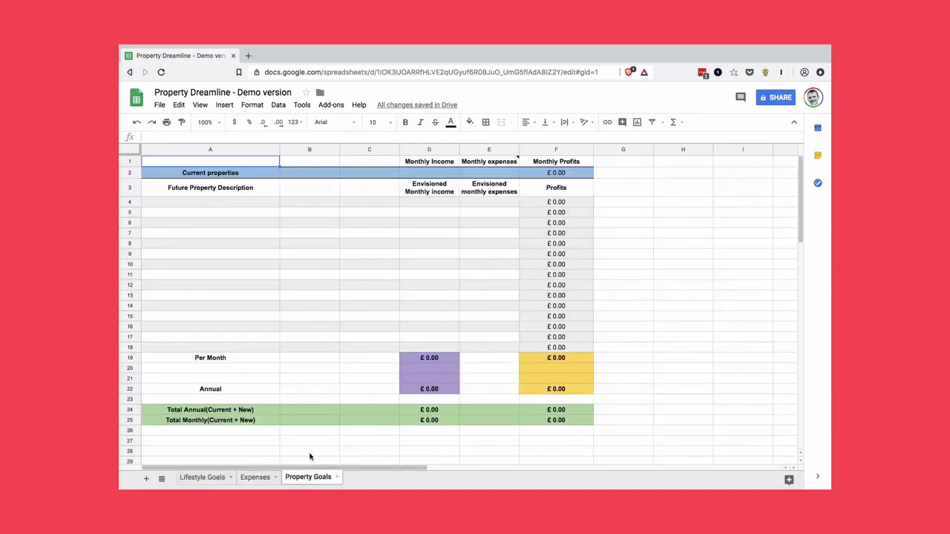
pyautogui.click(245, 206)
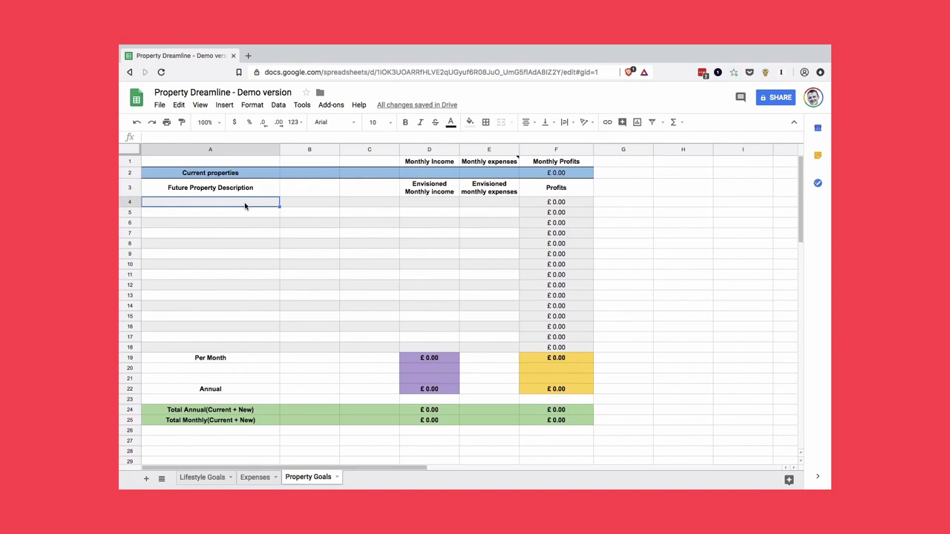
pyautogui.write('2-bed flat in Manchester')
pyautogui.press('Tab')
pyautogui.press('Tab')
pyautogui.press('Tab')
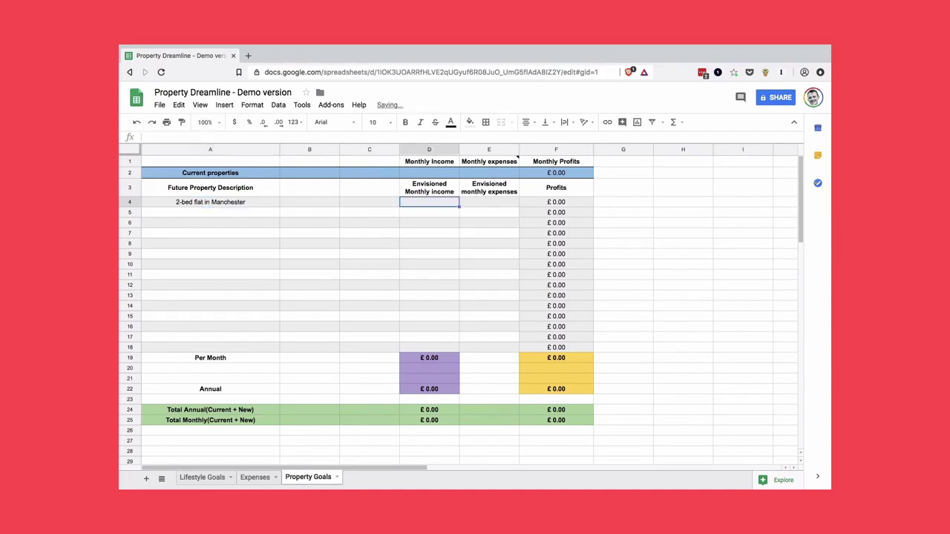
# Set the first future property's envisioned monthly income to 900 and its monthly expenses to 500
pyautogui.write('900')
pyautogui.press('Tab')
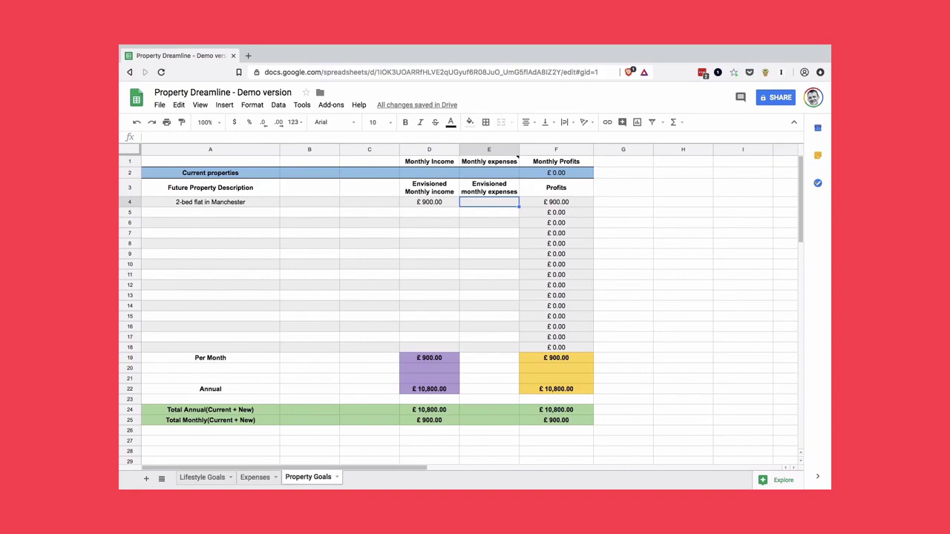
pyautogui.write('500')
pyautogui.press('Return')
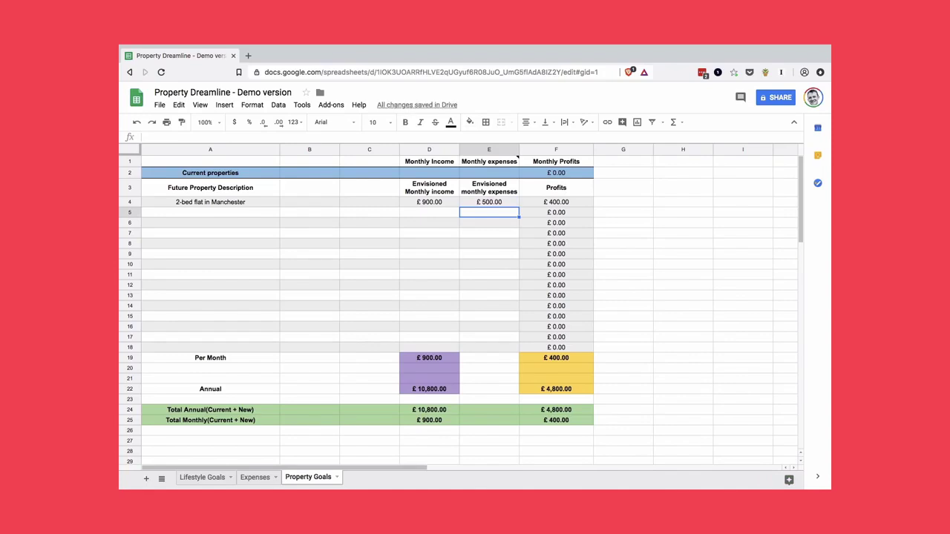
# Copy the "2-bed flat in Manchester" description into the second future property row
pyautogui.press('Left')
pyautogui.press('Left')
pyautogui.press('Left')
pyautogui.press('Left')
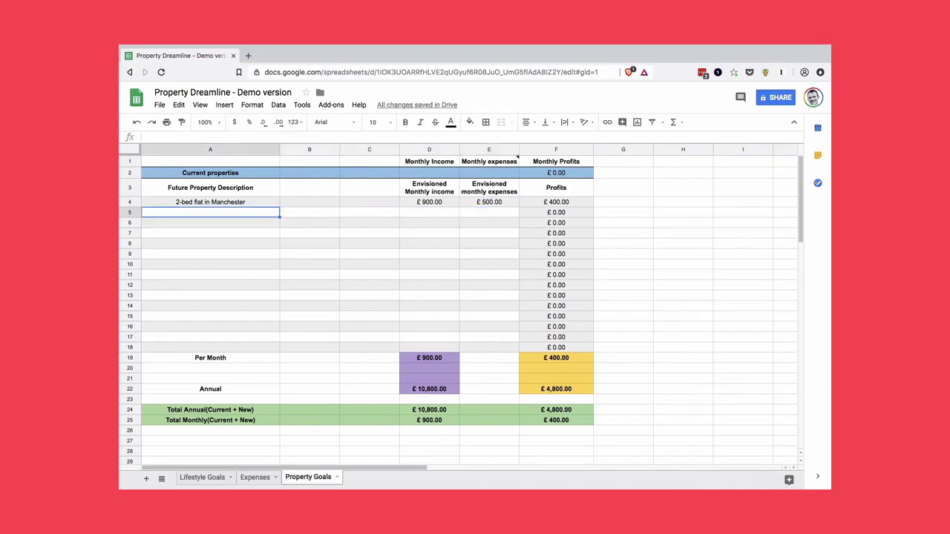
pyautogui.click(210, 202)
pyautogui.click(210, 212)
pyautogui.hotkey('ctrl', 'v')
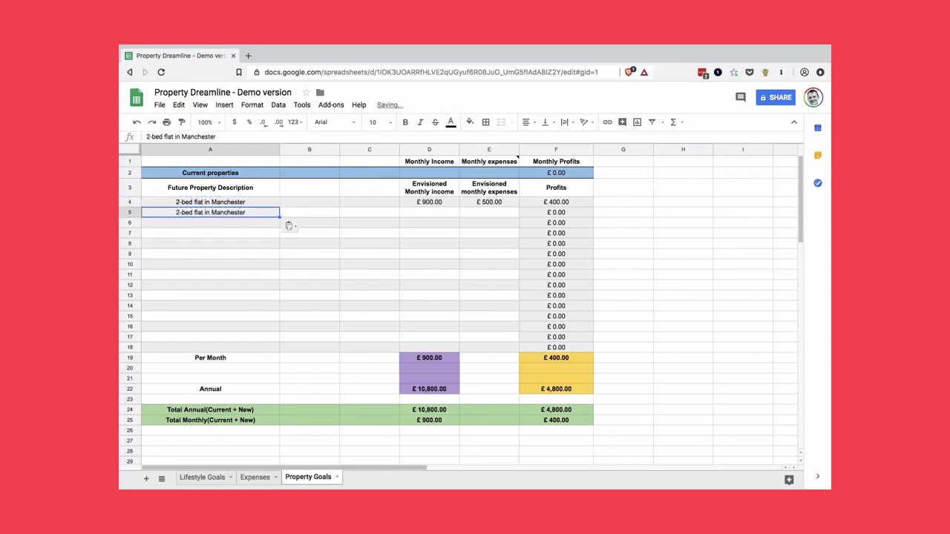
# Give the second Manchester flat an envisioned monthly income of 900 and monthly expenses of 500
pyautogui.press('Right')
pyautogui.press('Right')
pyautogui.press('Right')
pyautogui.write('900')
pyautogui.press('Tab')
pyautogui.write('500')
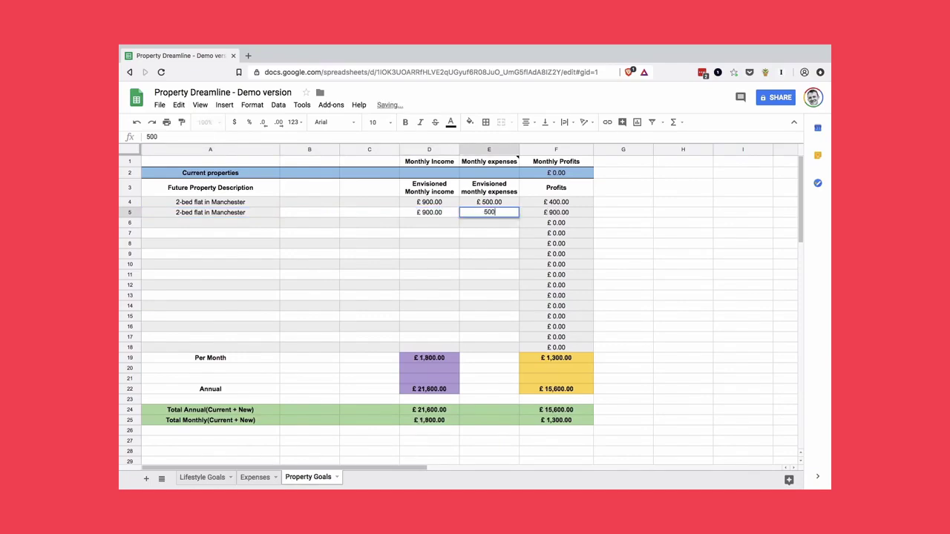
pyautogui.press('Tab')
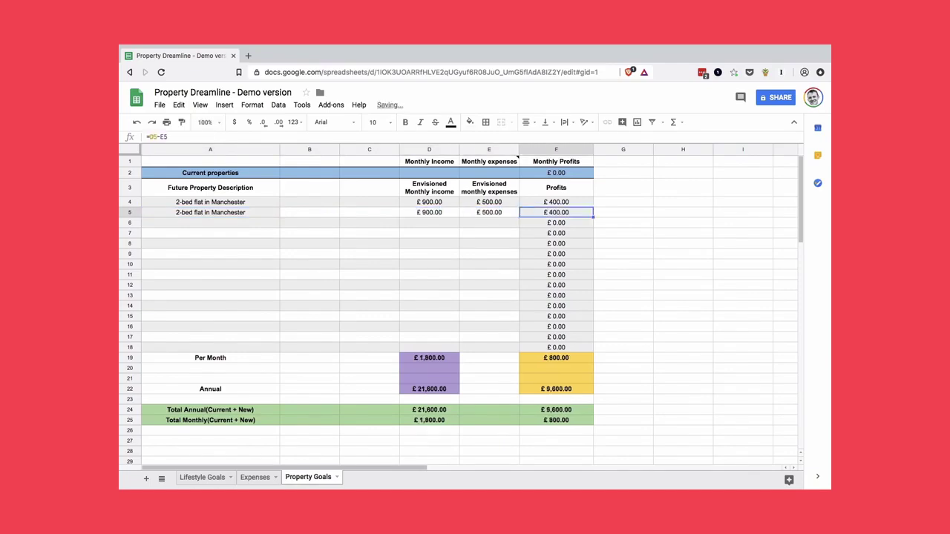
# Compare the profit totals in Property Goals with the target property incomes in Lifestyle Goals, and review the HAVING, BEING and DOING sections
pyautogui.click(558, 359)
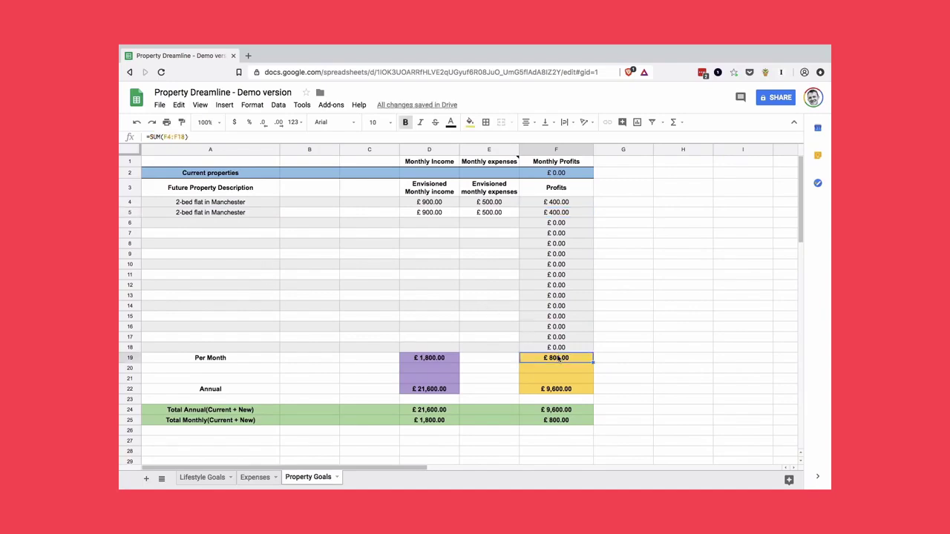
pyautogui.click(559, 420)
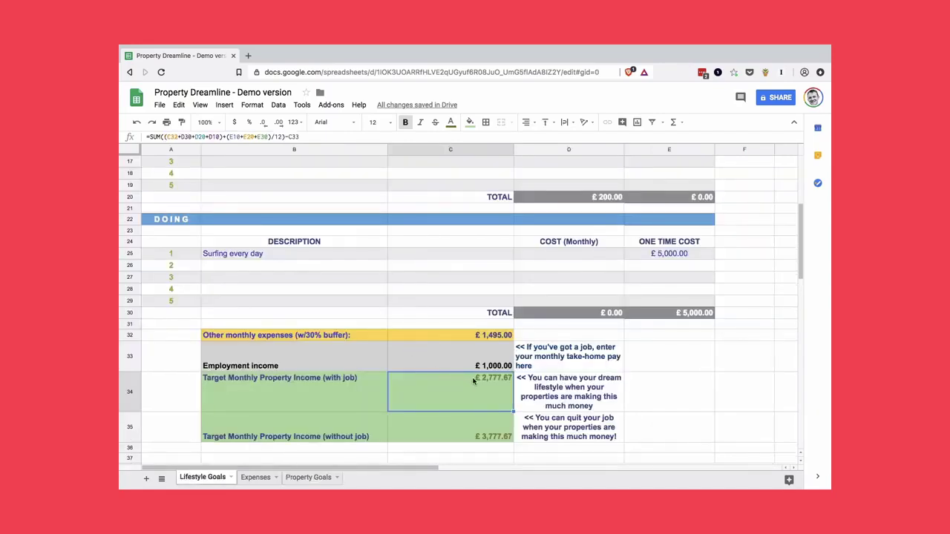
pyautogui.click(476, 422)
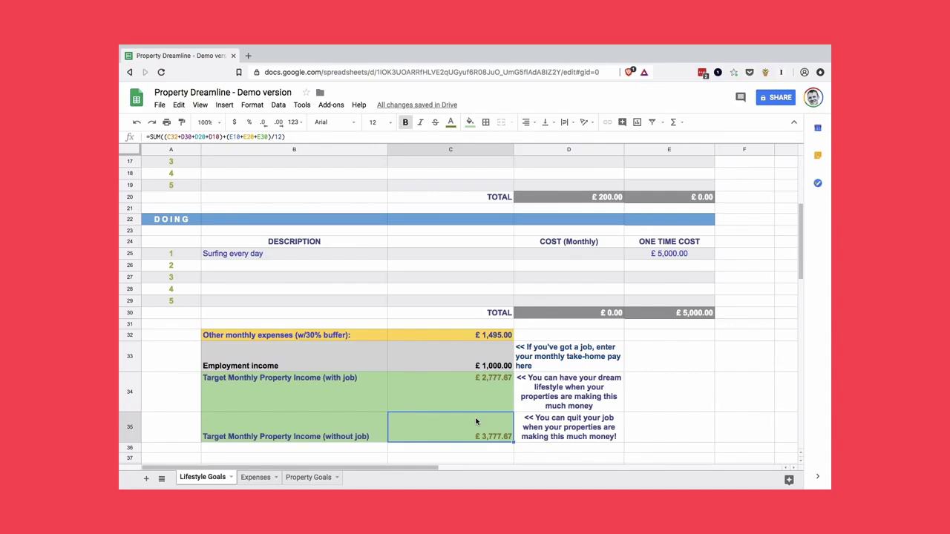
pyautogui.click(307, 478)
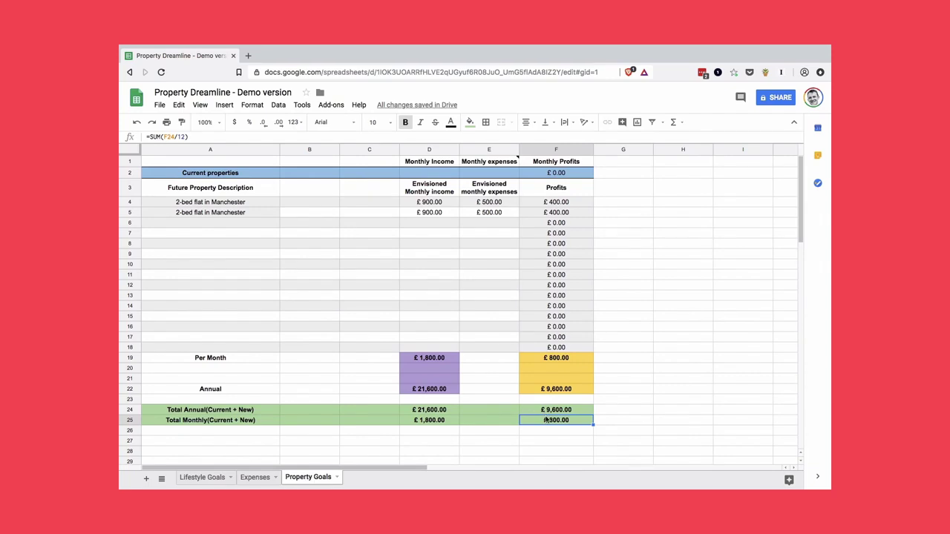
pyautogui.click(208, 478)
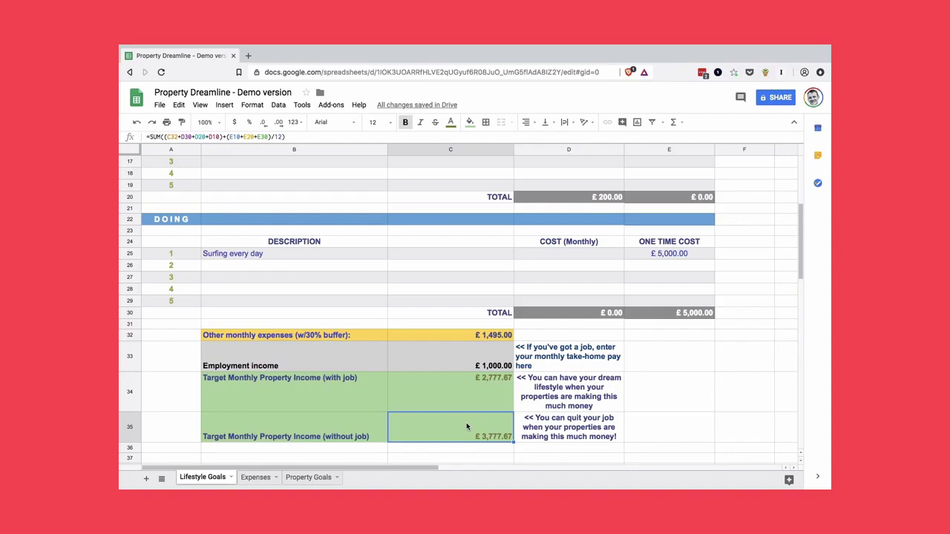
pyautogui.scroll(5, 421, 338)
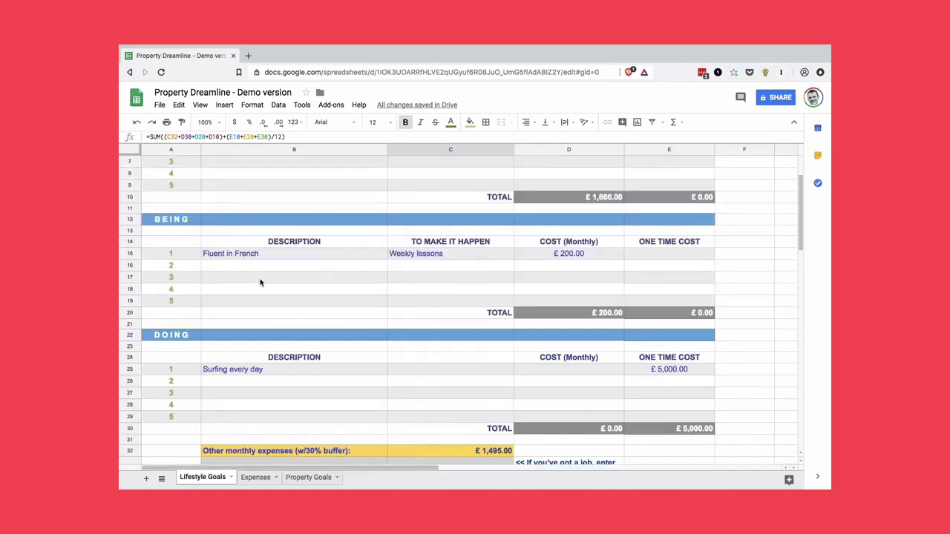
pyautogui.scroll(2, 260, 282)
pyautogui.click(250, 236)
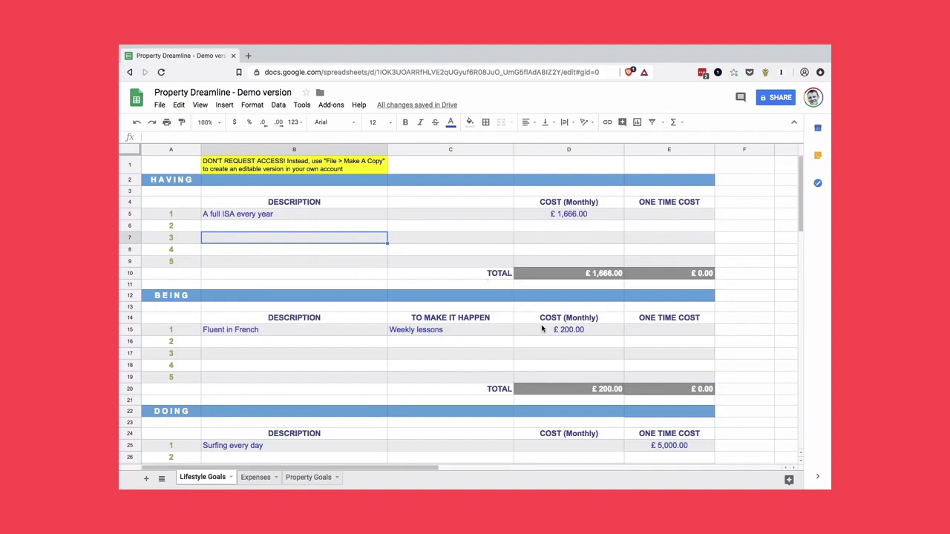
pyautogui.scroll(-2, 542, 329)
pyautogui.scroll(-1, 542, 329)
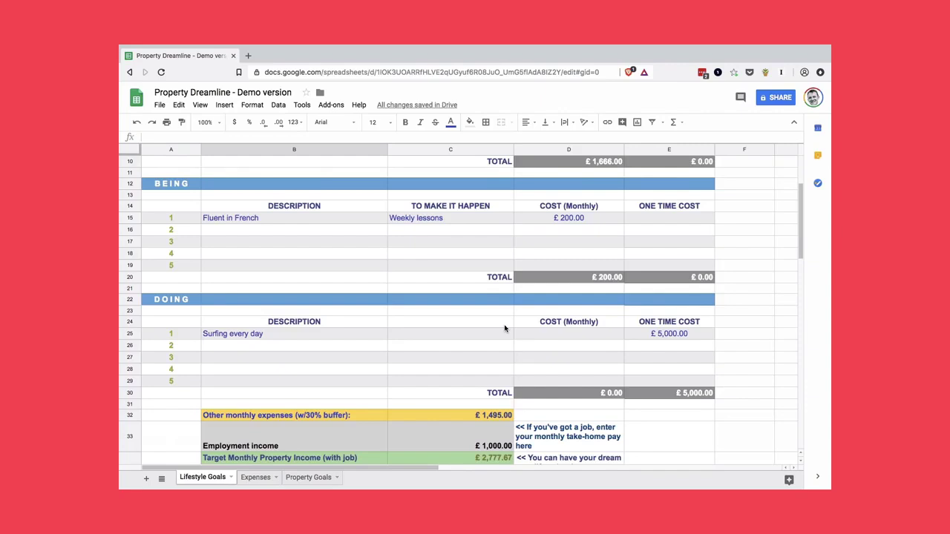
pyautogui.scroll(3, 505, 329)
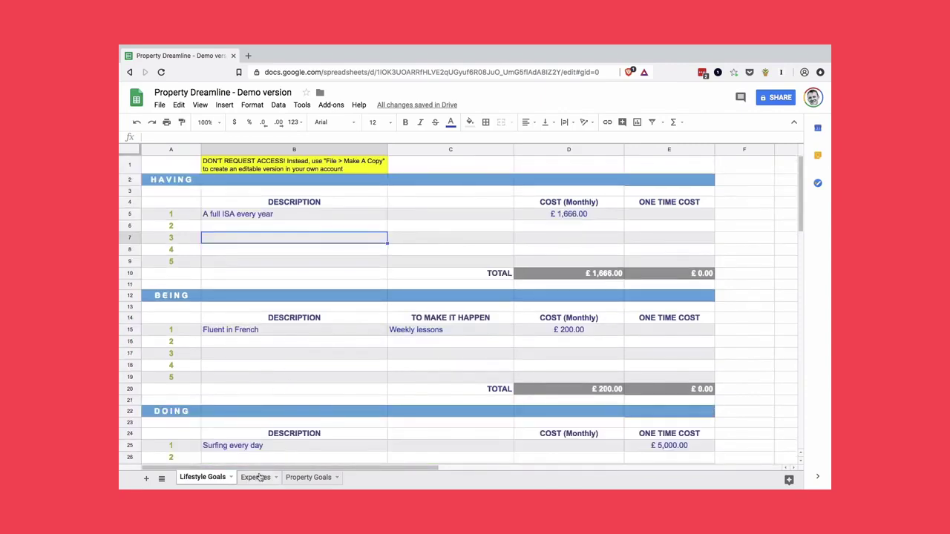